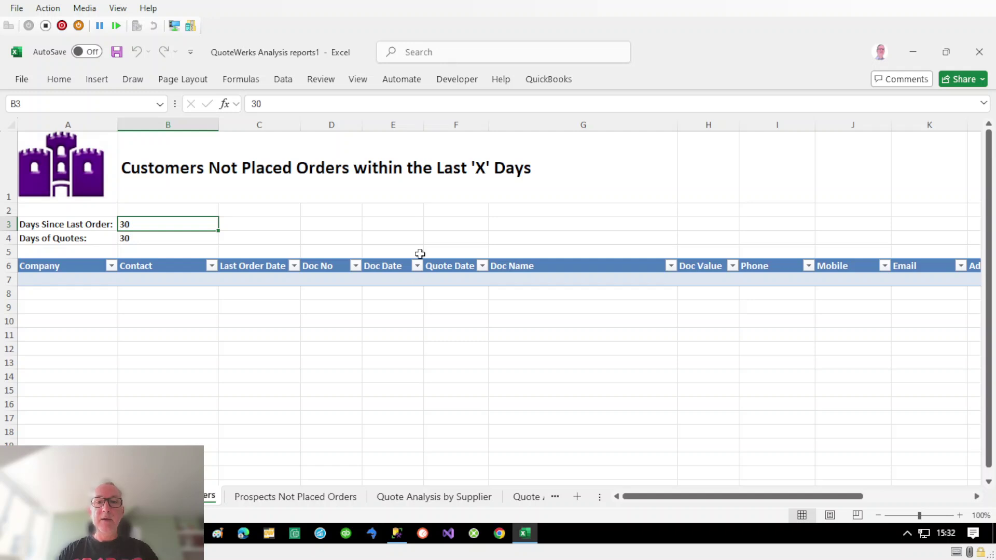
# - Look through the workbook's report sheets up to Documents by Date, then return to the customers-not-placed-orders report
pyautogui.click(402, 307)
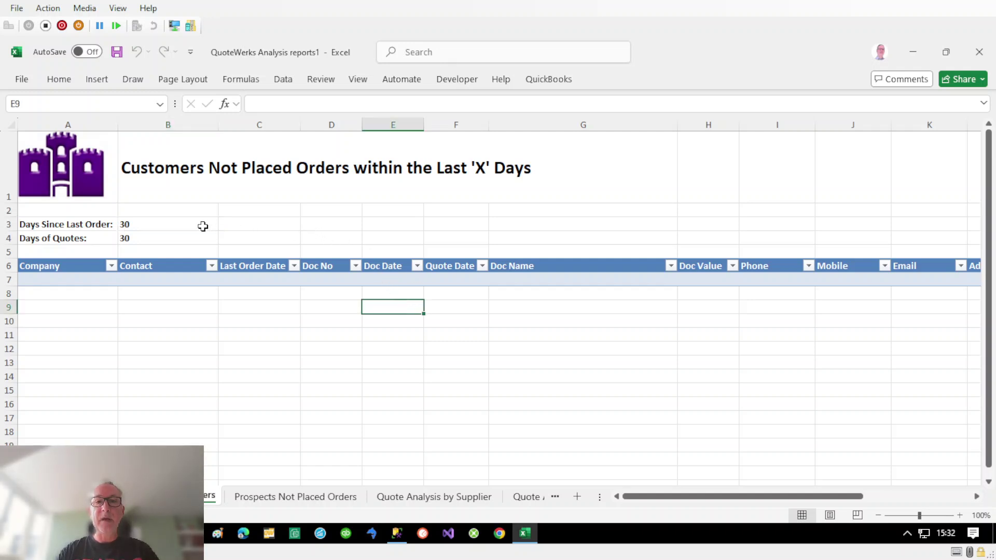
pyautogui.click(173, 225)
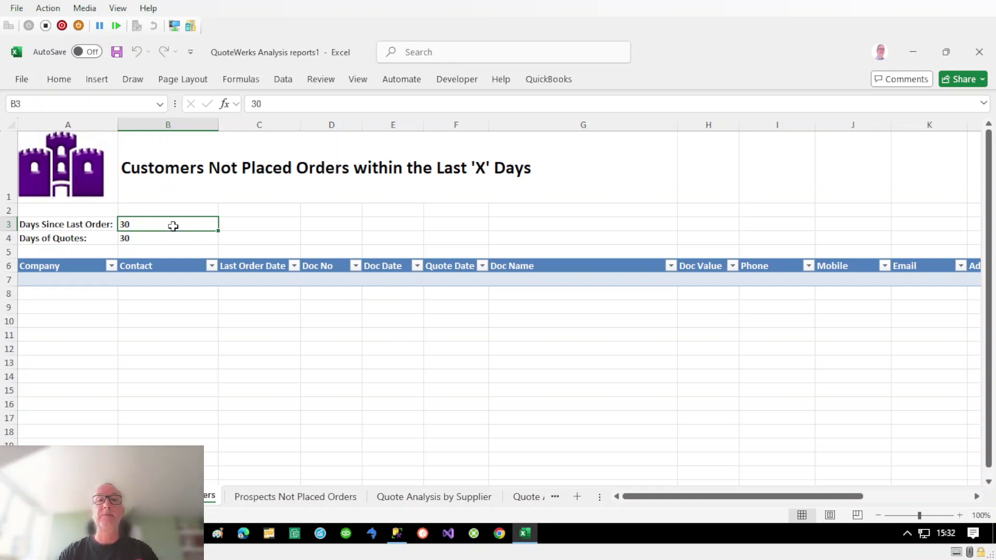
pyautogui.click(274, 497)
pyautogui.click(409, 497)
pyautogui.click(514, 497)
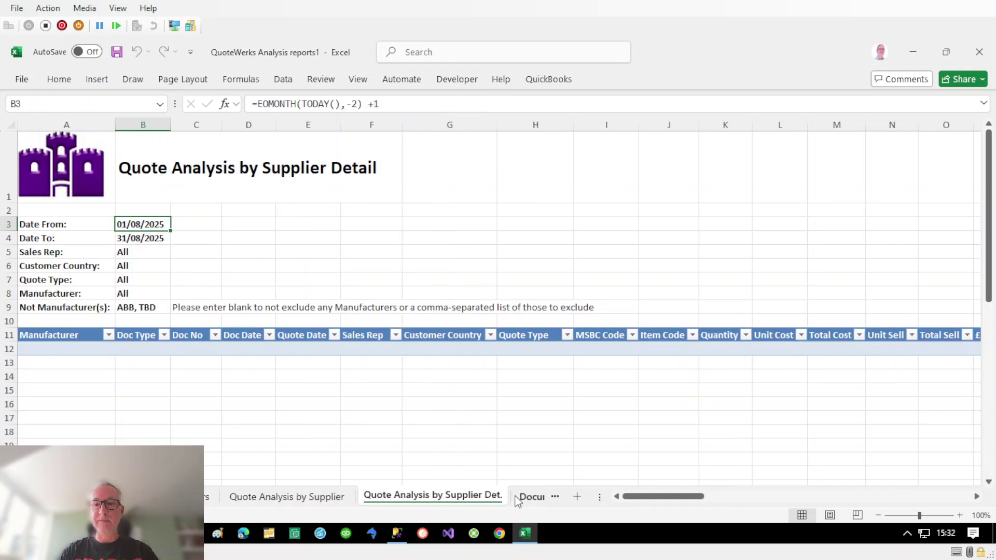
pyautogui.click(521, 497)
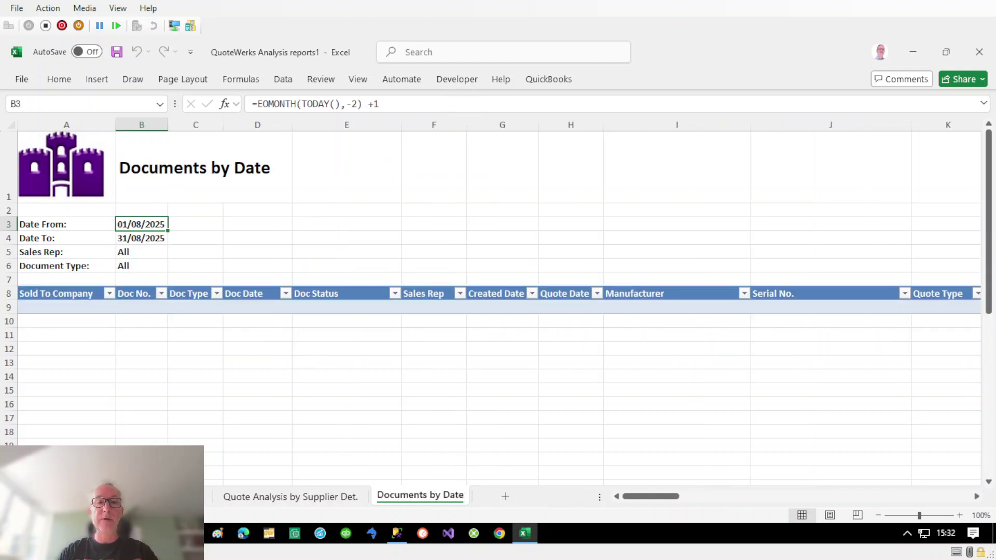
pyautogui.click(12, 497)
pyautogui.click(12, 497)
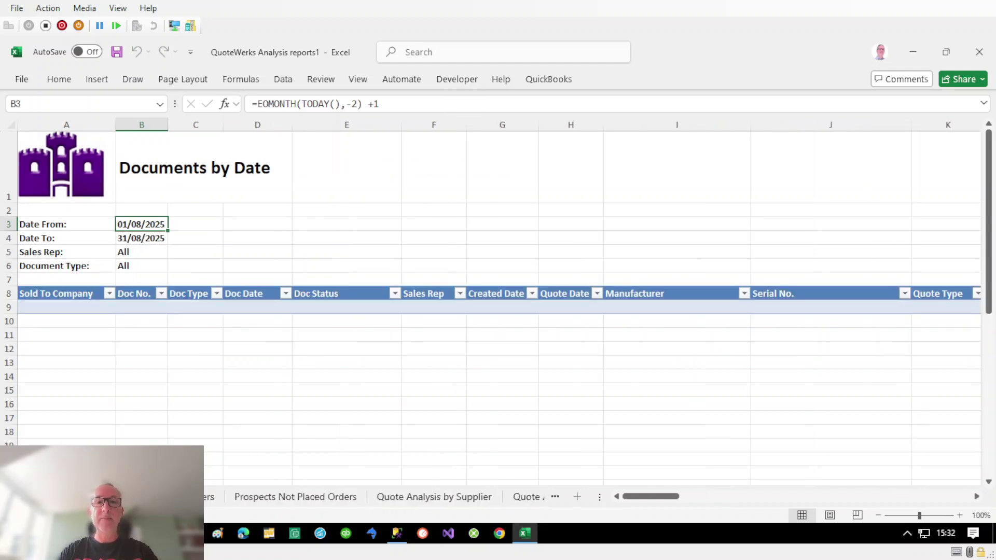
pyautogui.click(210, 497)
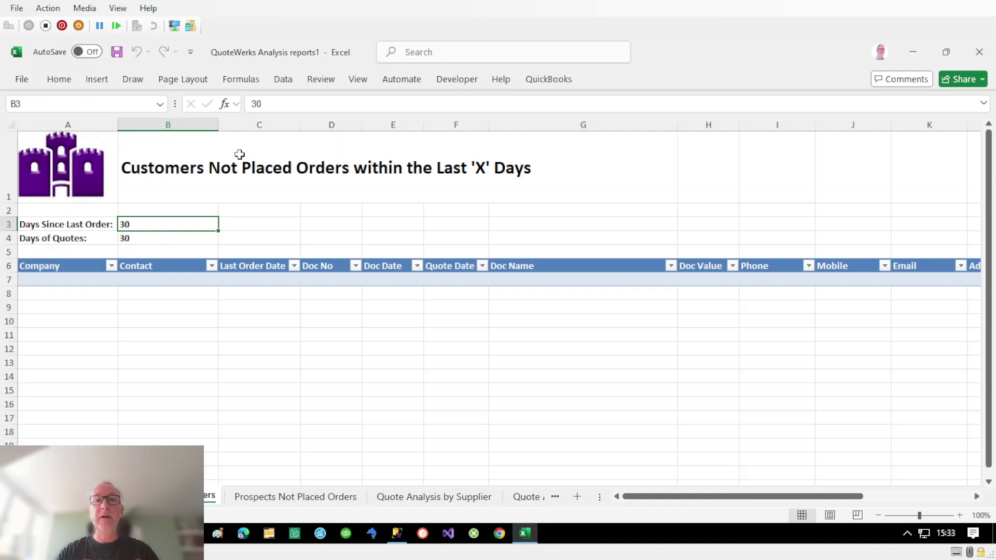
# - Refresh all data connections in the workbook
pyautogui.click(283, 80)
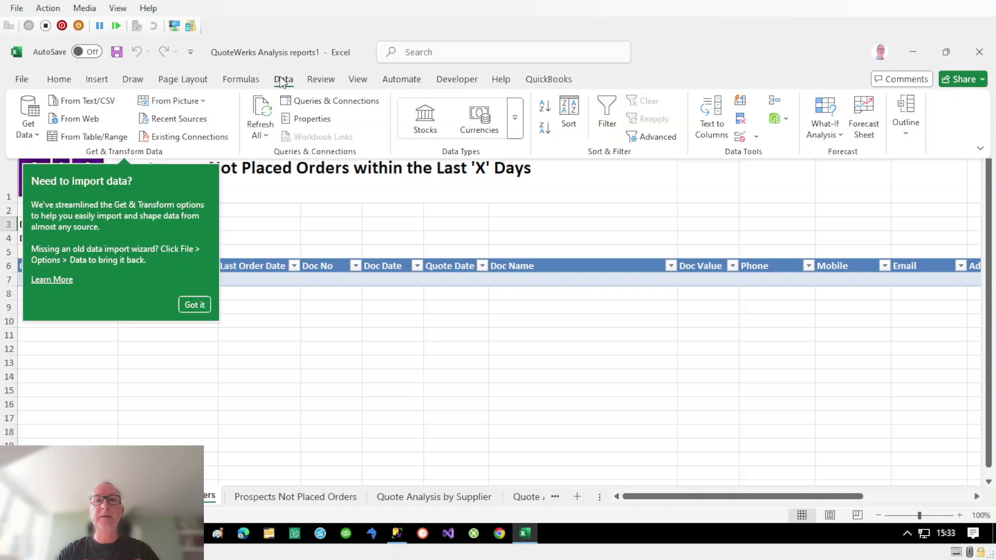
pyautogui.click(256, 115)
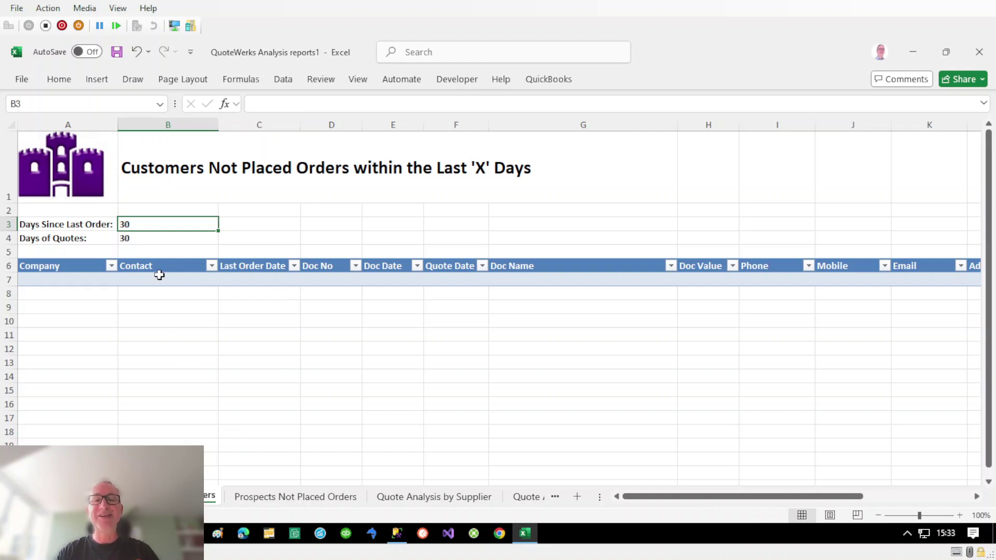
# - Set Days of Quotes to 5000 on the customers report and refresh its table
pyautogui.click(163, 237)
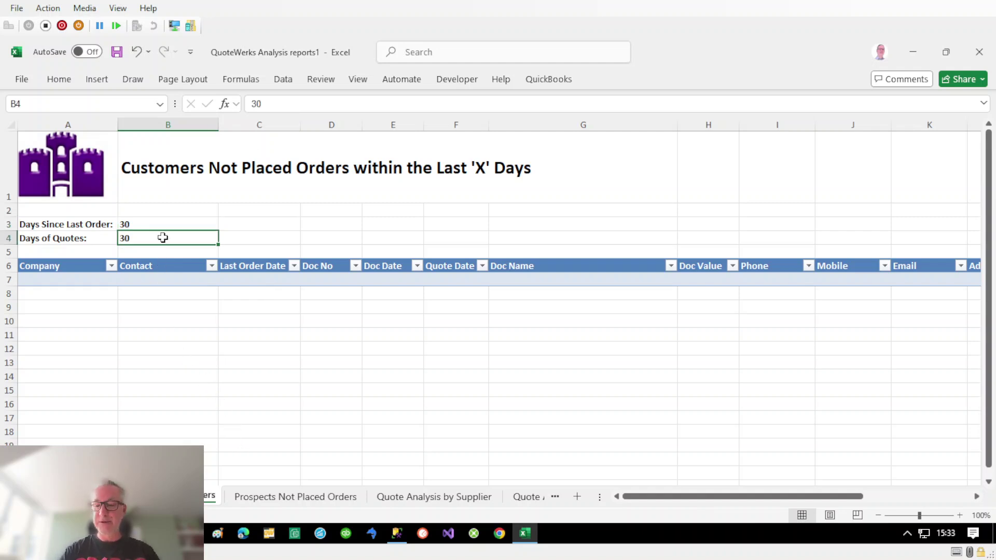
pyautogui.write('5000')
pyautogui.press('Return')
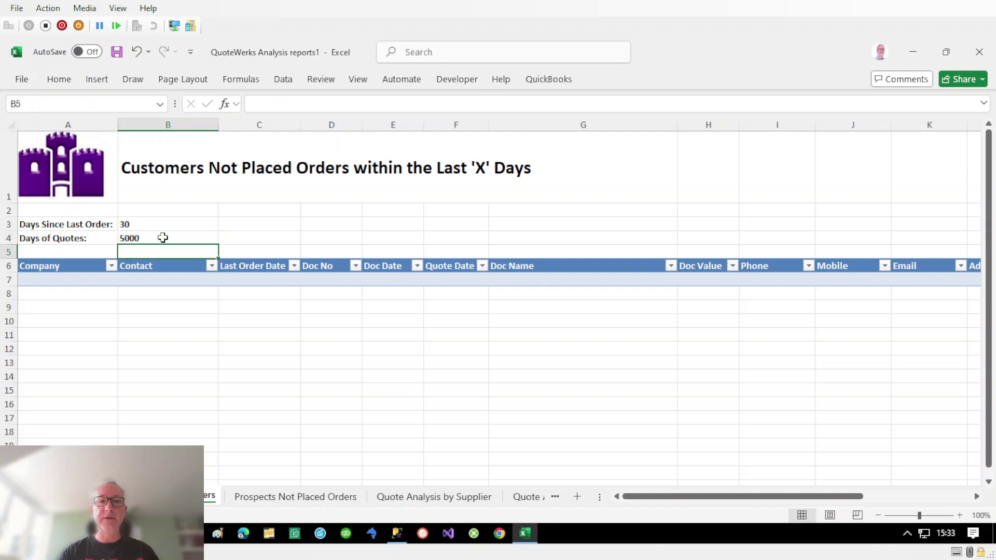
pyautogui.rightClick(159, 278)
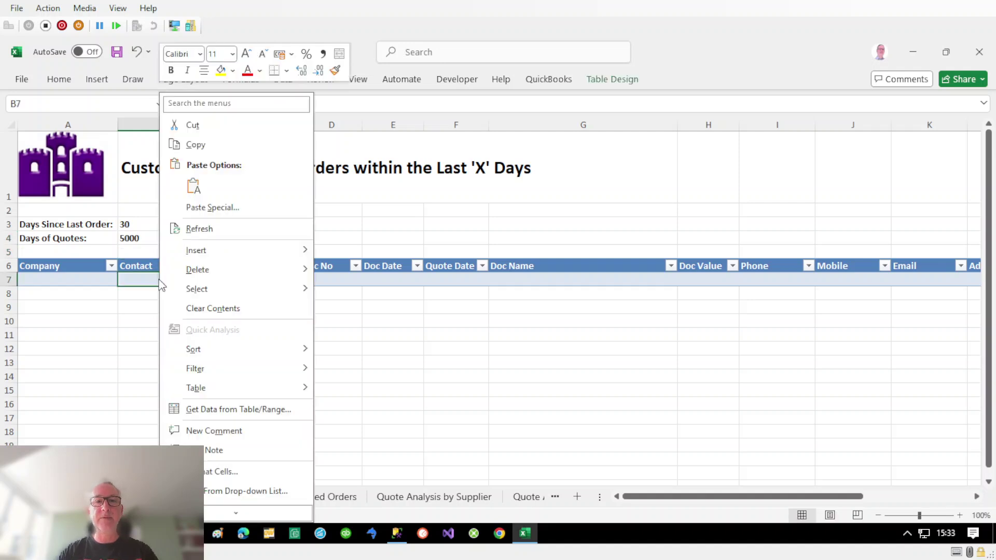
pyautogui.click(201, 230)
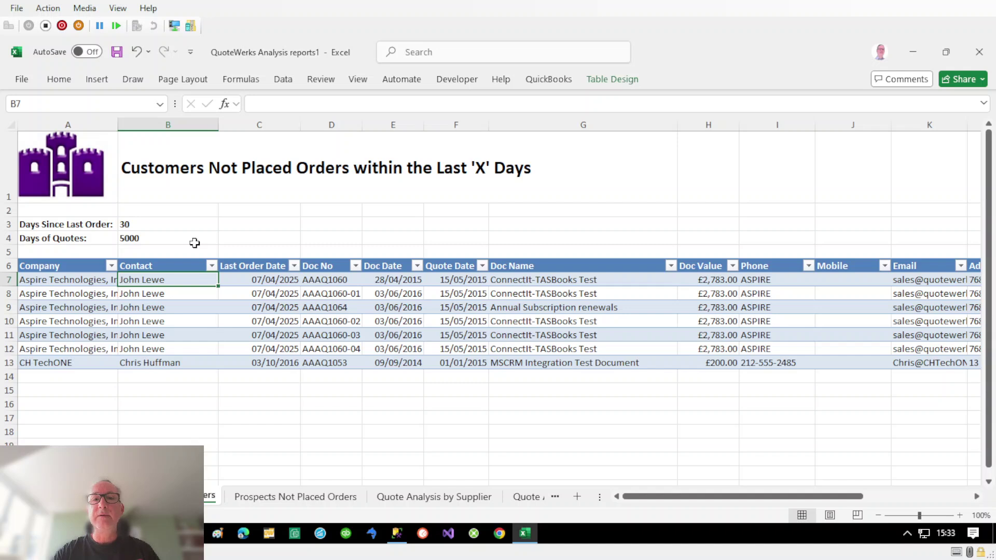
pyautogui.click(177, 224)
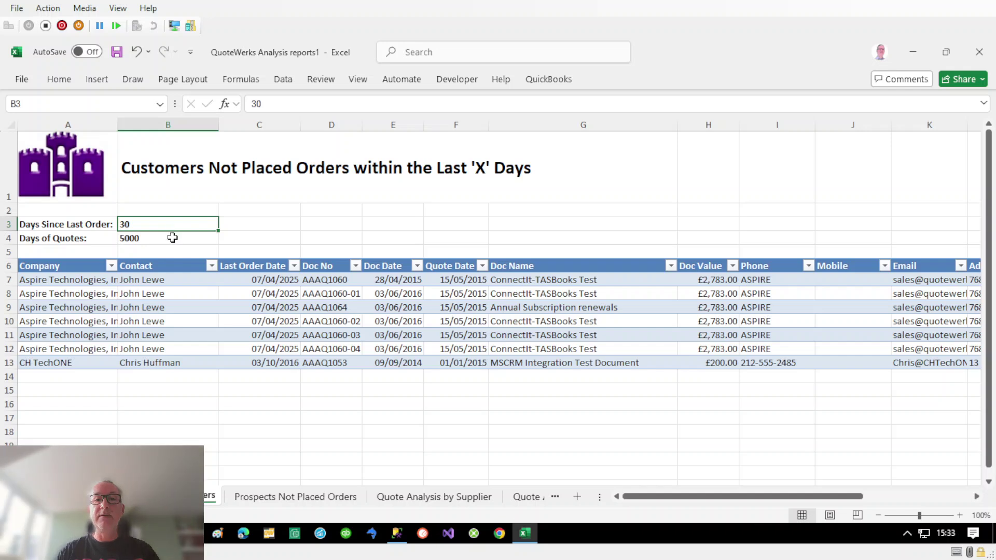
pyautogui.click(172, 238)
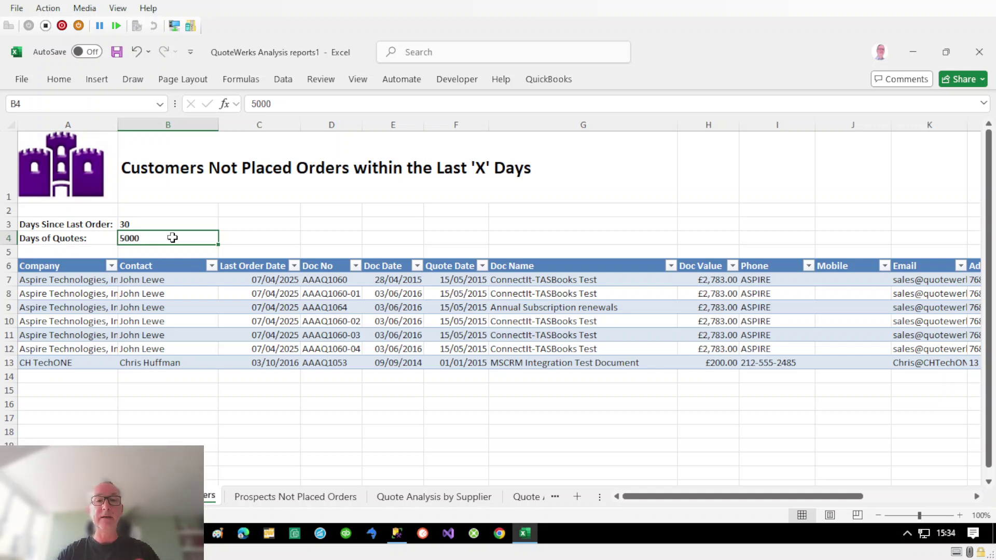
# - On the Prospects Not Placed Orders sheet, set Days of Quotes to 5000 and refresh the table
pyautogui.click(263, 499)
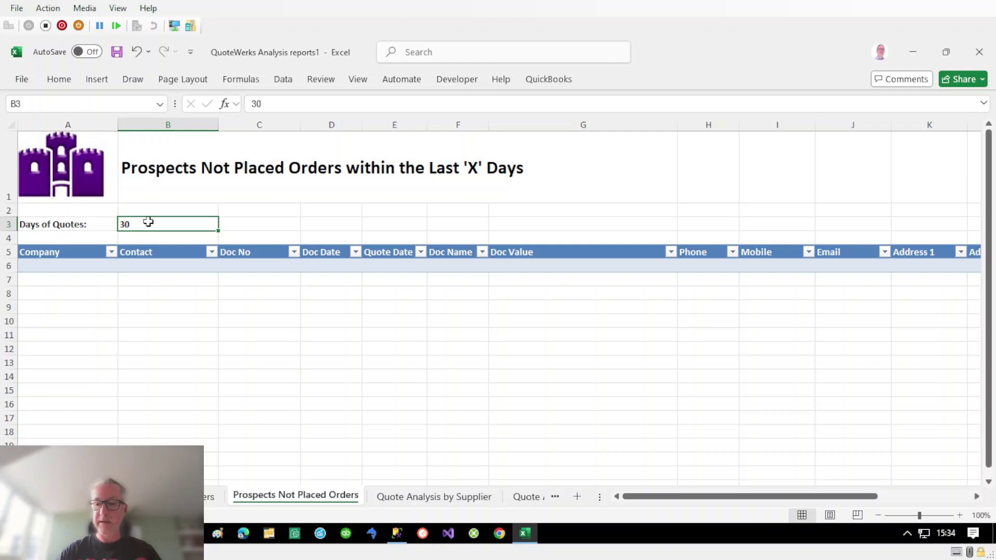
pyautogui.write('5000')
pyautogui.press('Return')
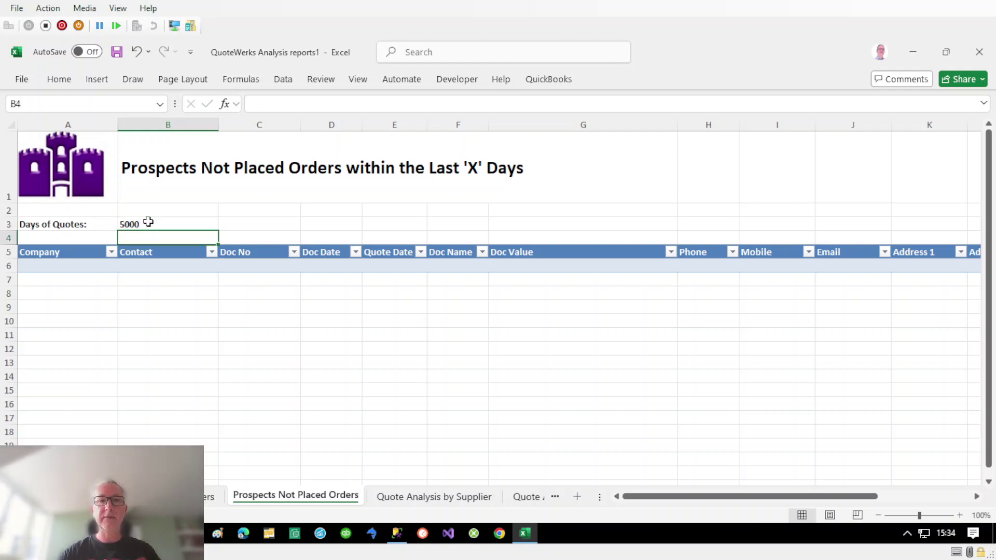
pyautogui.rightClick(158, 265)
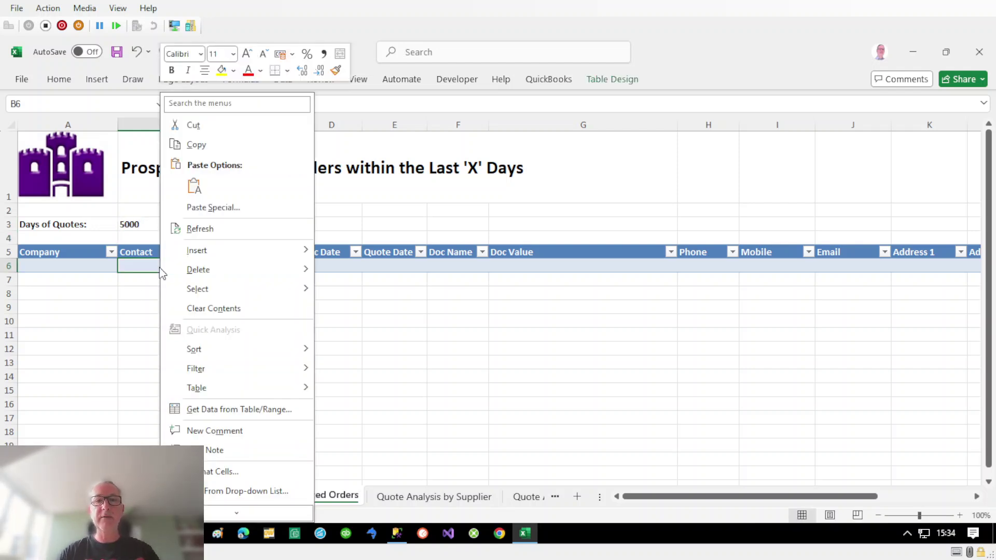
pyautogui.click(193, 231)
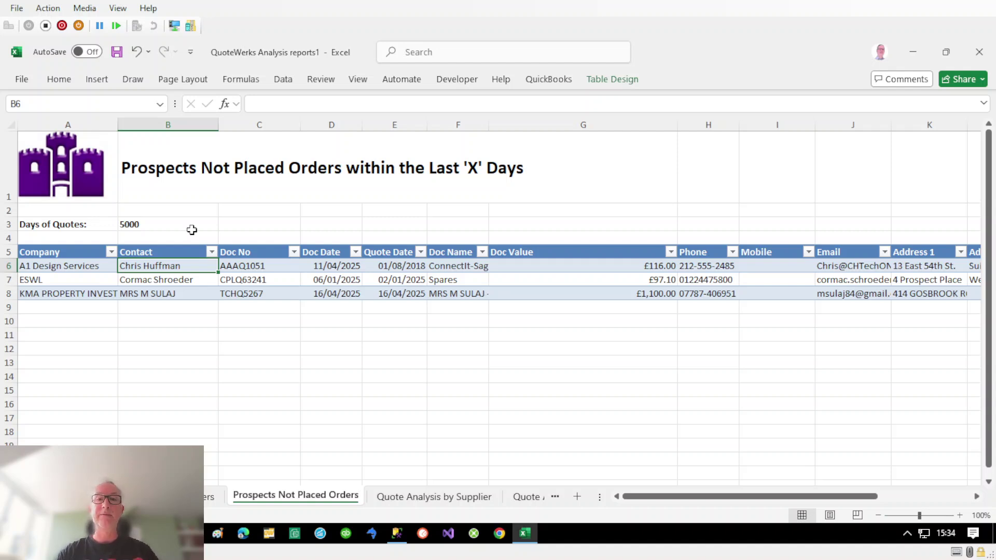
# - On the Quote Analysis by Supplier sheet, set Date From to 01/01/2023 and refresh the table
pyautogui.click(413, 499)
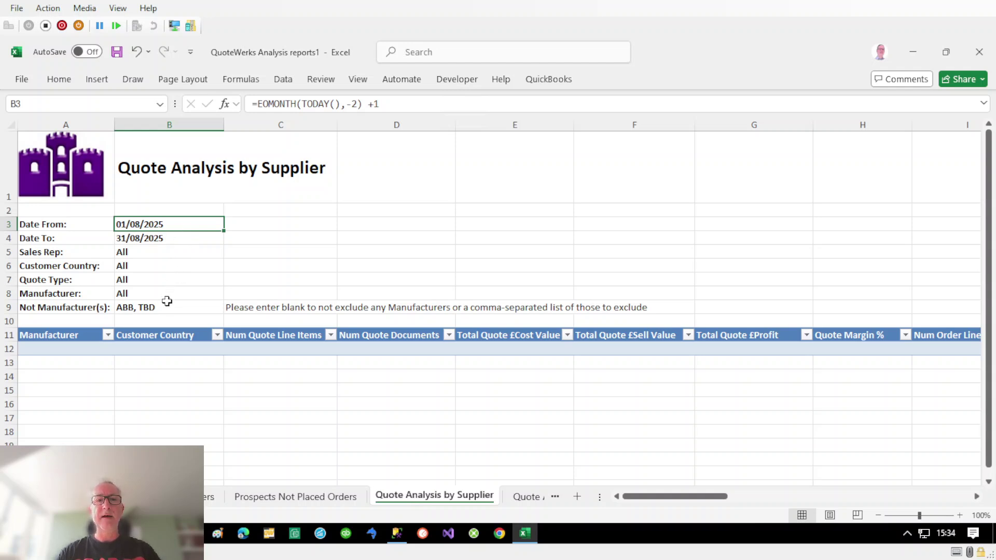
pyautogui.click(157, 253)
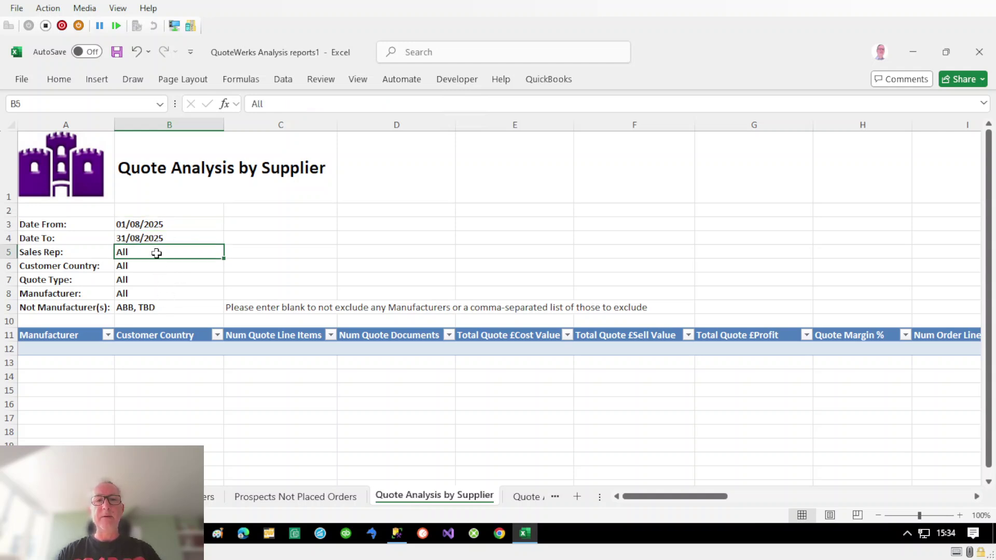
pyautogui.click(153, 267)
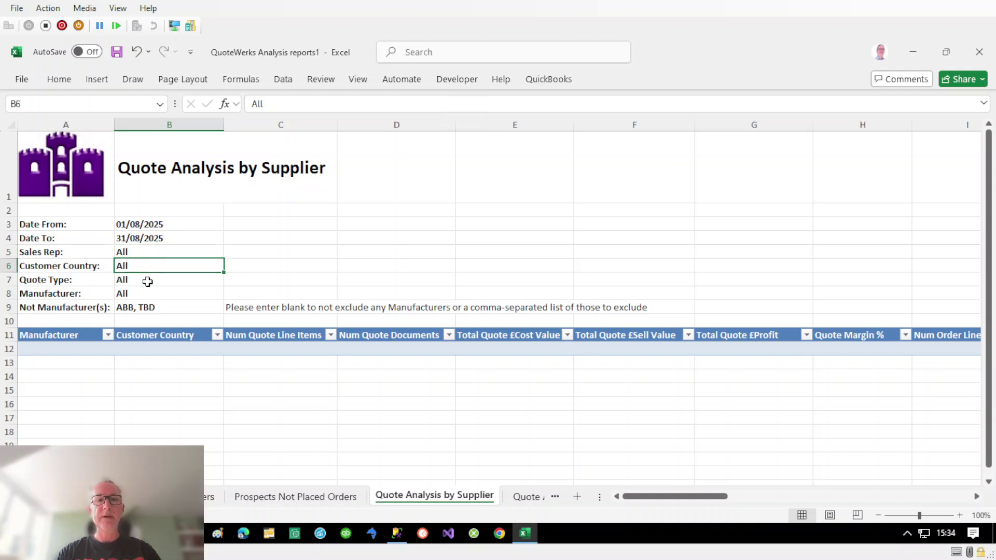
pyautogui.click(146, 282)
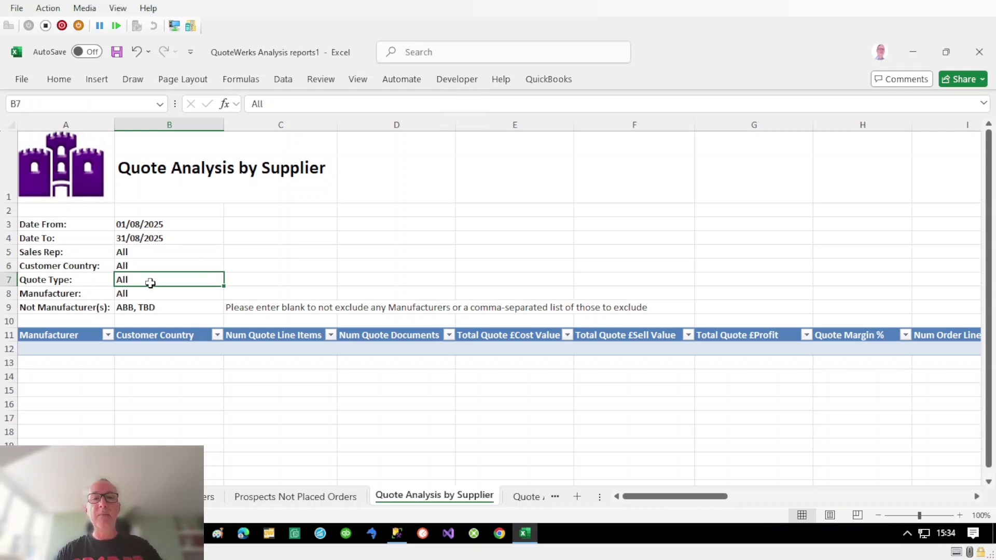
pyautogui.click(177, 222)
pyautogui.write('1/')
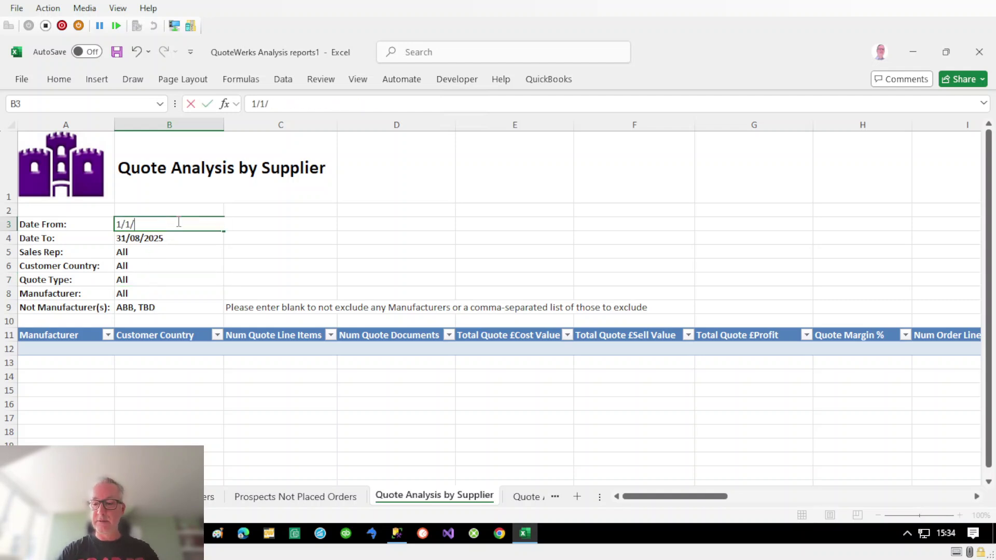
pyautogui.write('01/2023')
pyautogui.press('Return')
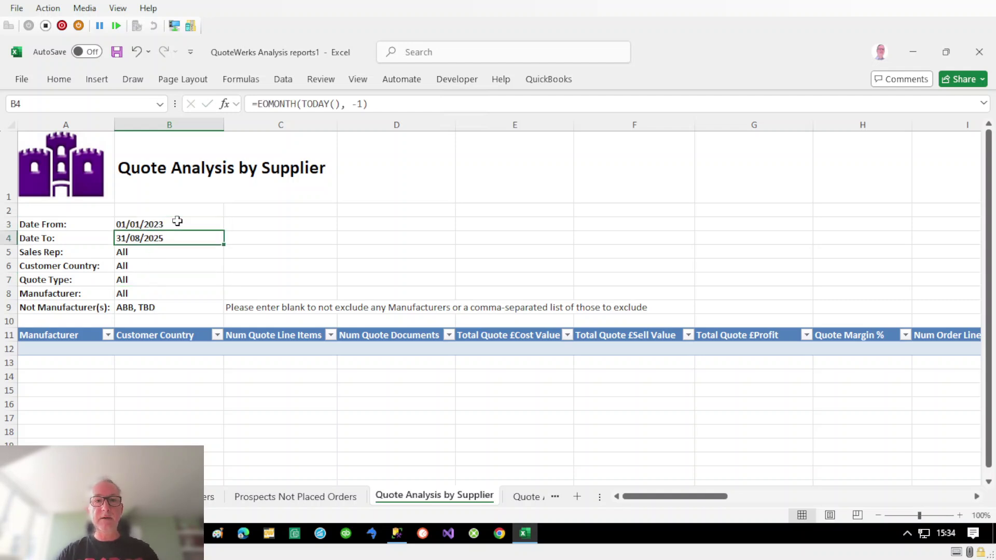
pyautogui.rightClick(199, 351)
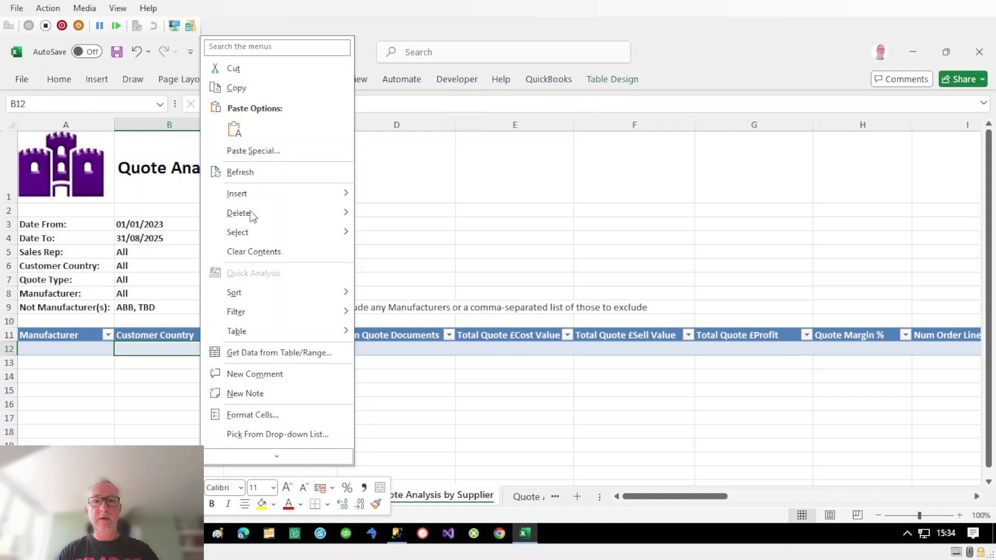
pyautogui.click(251, 171)
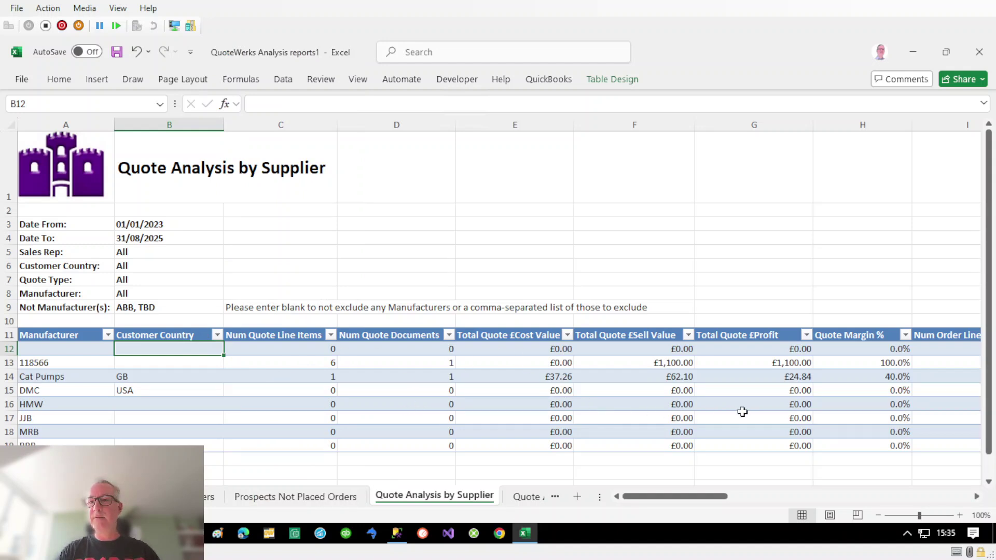
# - Examine the order counts, order values, margins and conversion ratio columns of the supplier quote analysis
pyautogui.click(976, 497)
pyautogui.click(975, 497)
pyautogui.click(975, 497)
pyautogui.click(976, 497)
pyautogui.click(976, 497)
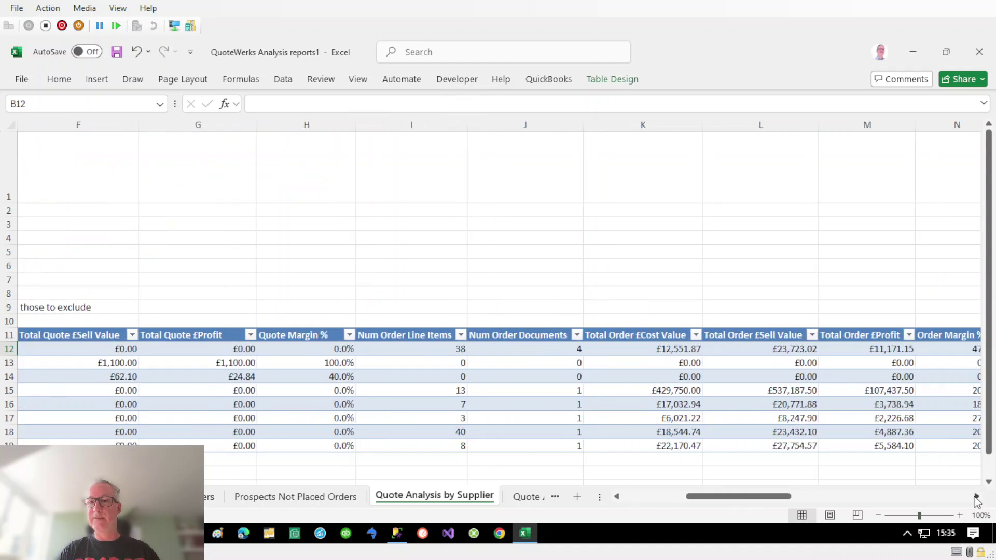
pyautogui.click(976, 497)
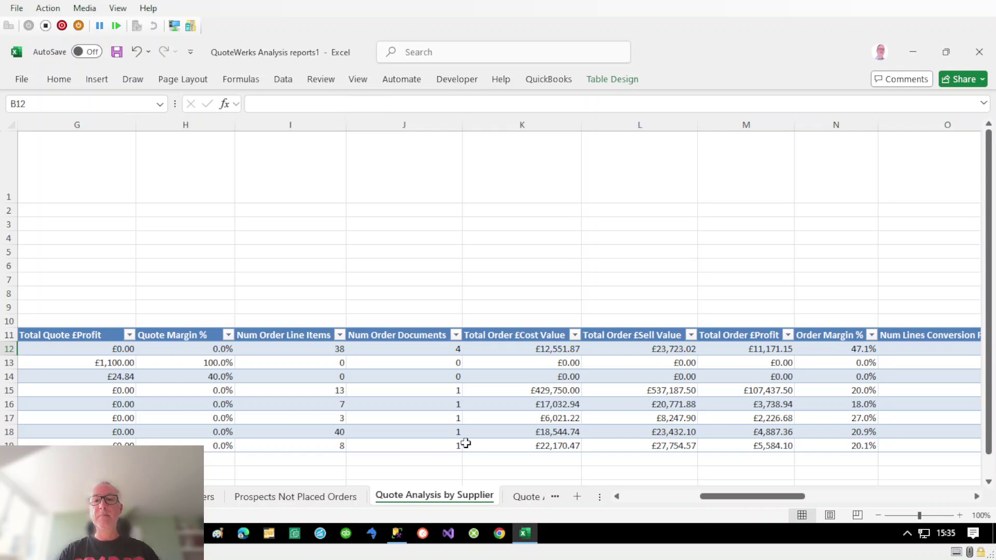
pyautogui.click(422, 349)
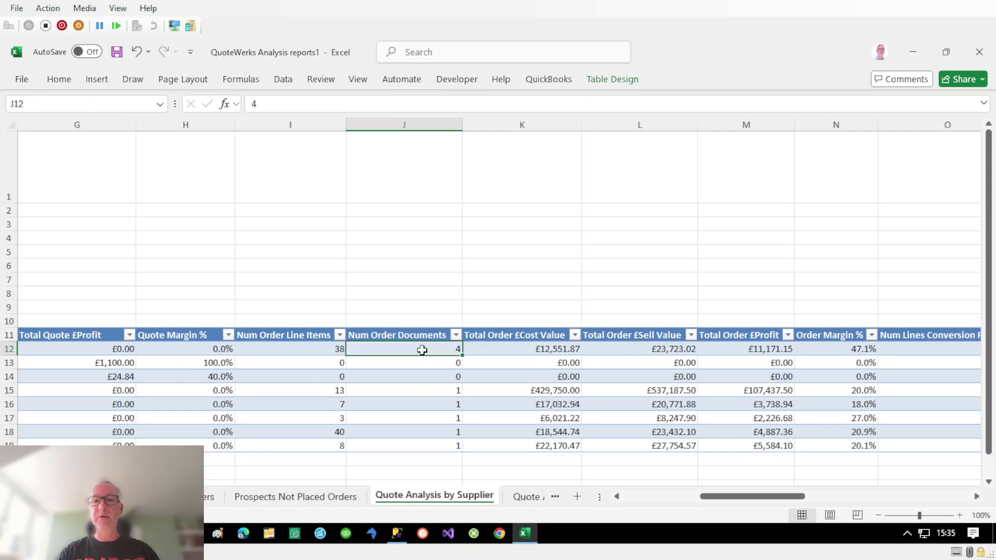
pyautogui.click(270, 349)
pyautogui.click(379, 349)
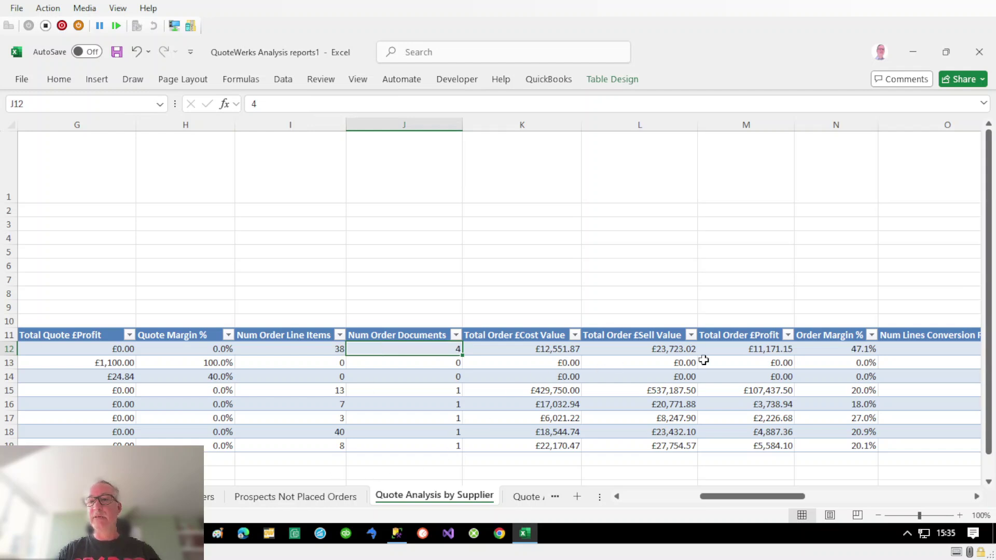
pyautogui.click(919, 496)
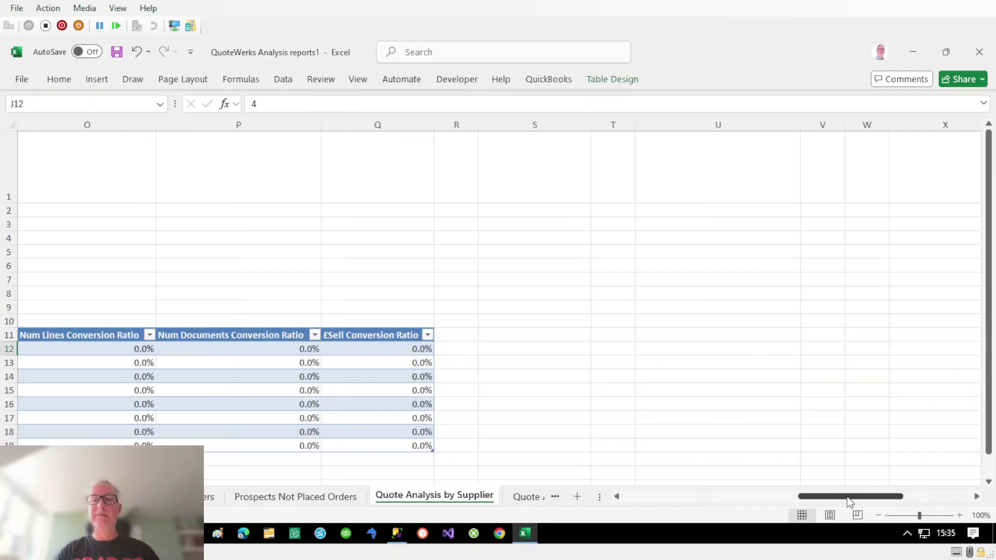
pyautogui.click(630, 496)
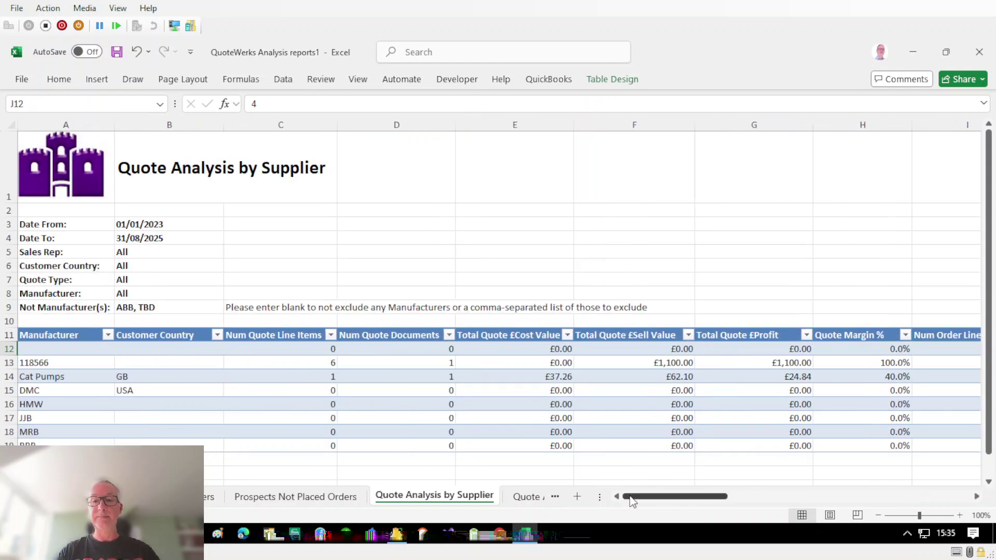
# - View the Quote Analysis by Supplier Detail sheet, compare it with the supplier summary, and open the Documents by Date sheet
pyautogui.click(529, 497)
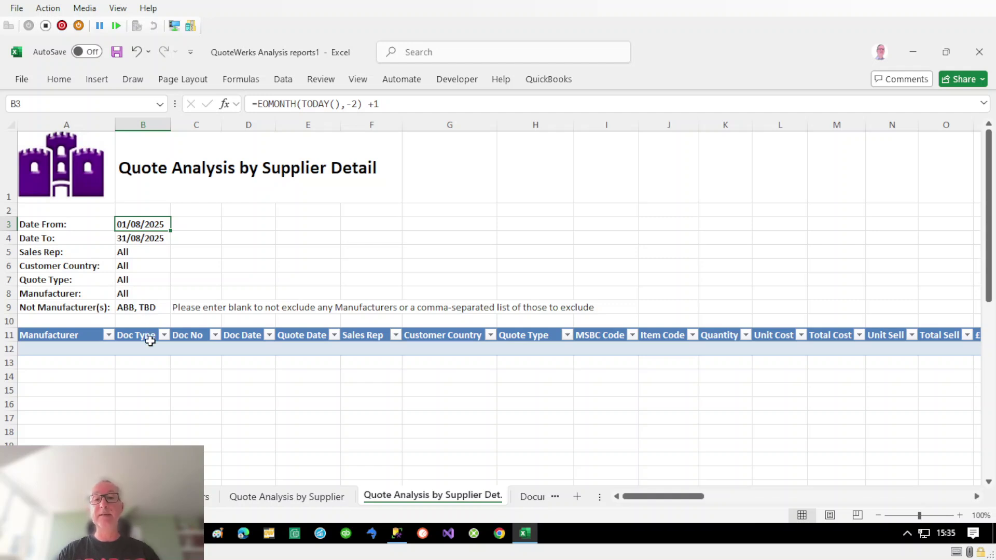
pyautogui.click(283, 499)
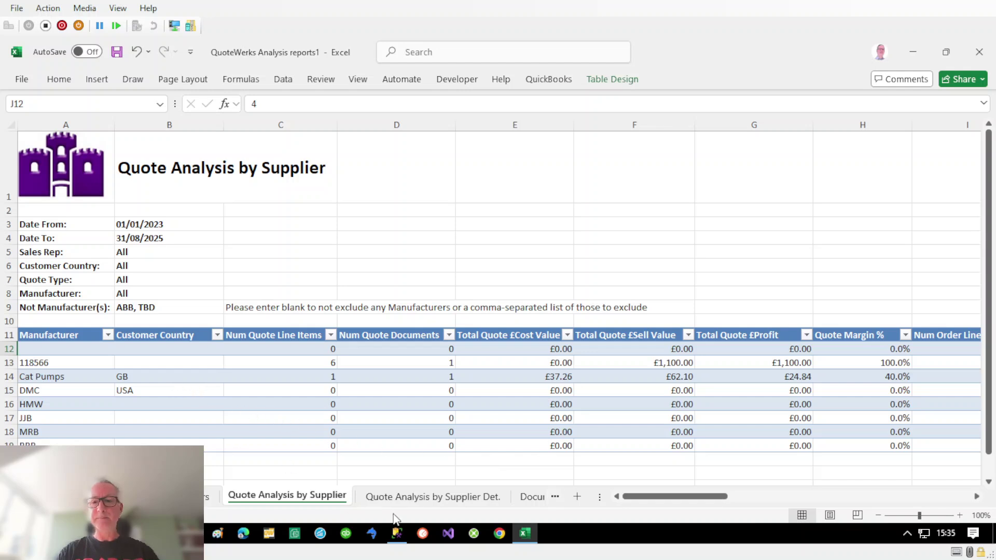
pyautogui.click(532, 498)
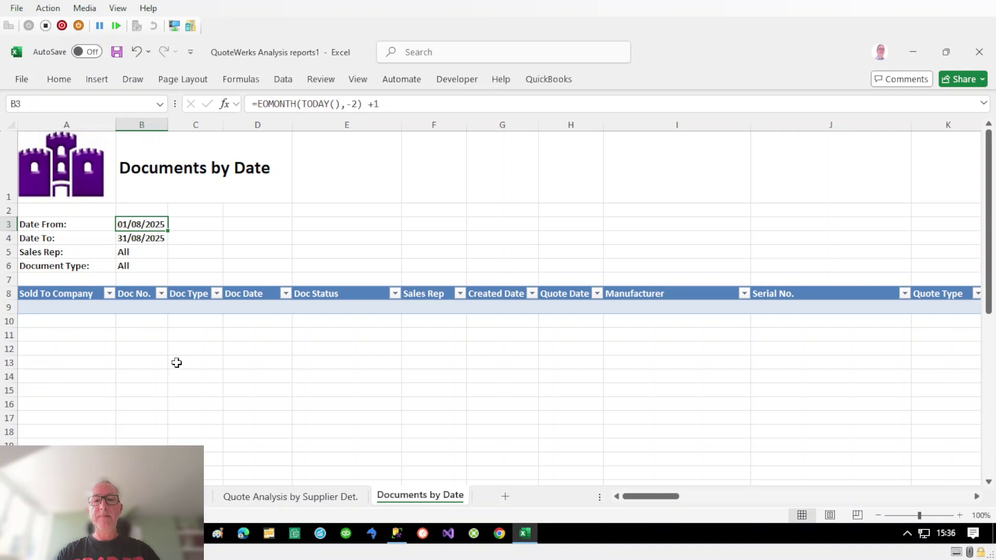
# - Switch to SQL Server Management Studio and review the DocumentHeaders, DocumentItems and LookupItems views of the QuoteWerks_AddOns_Castle database
pyautogui.click(397, 535)
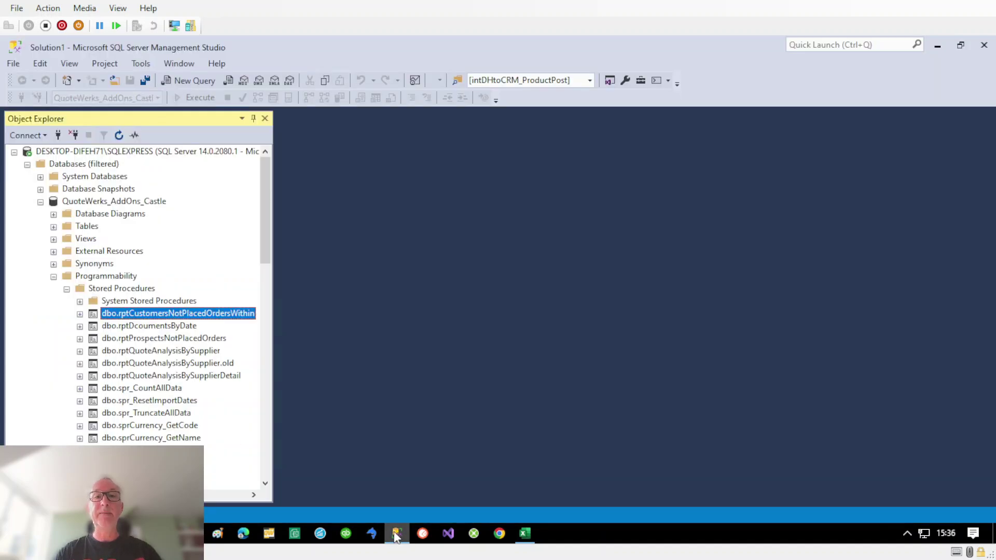
pyautogui.click(134, 203)
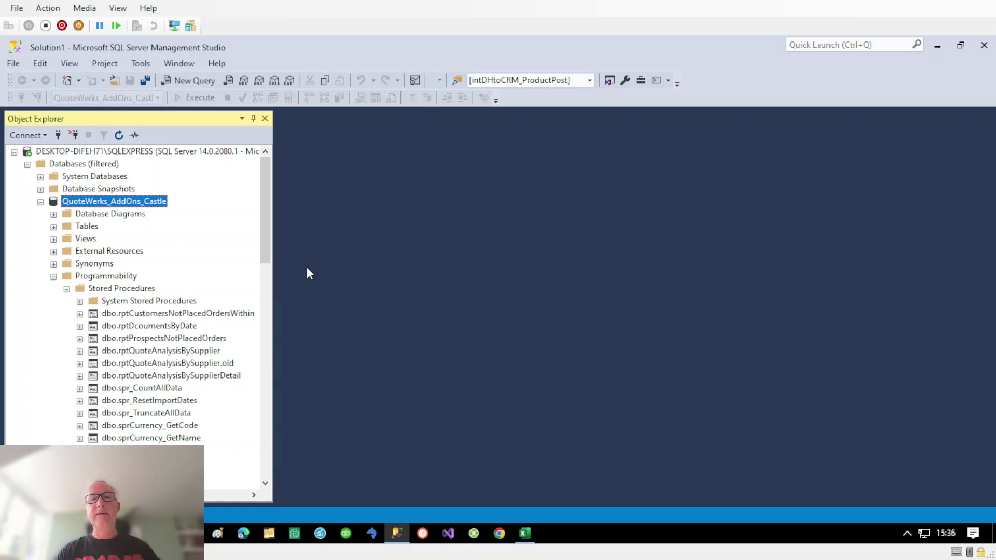
pyautogui.click(54, 239)
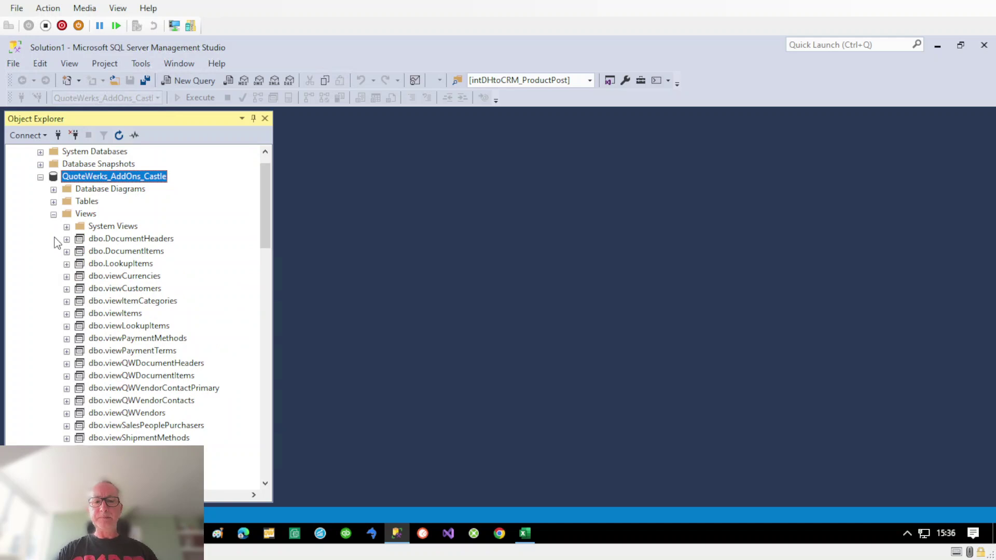
pyautogui.click(113, 239)
pyautogui.click(115, 253)
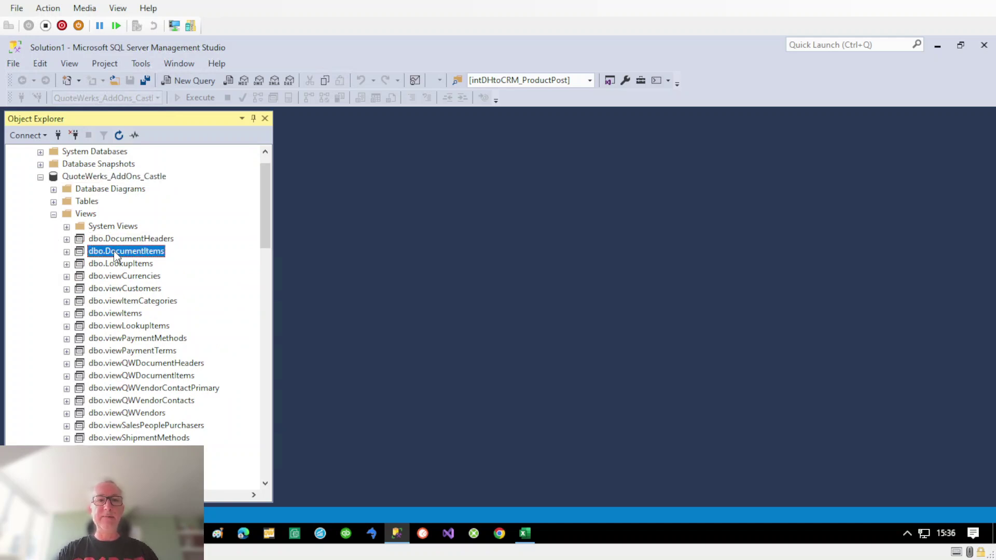
pyautogui.click(121, 240)
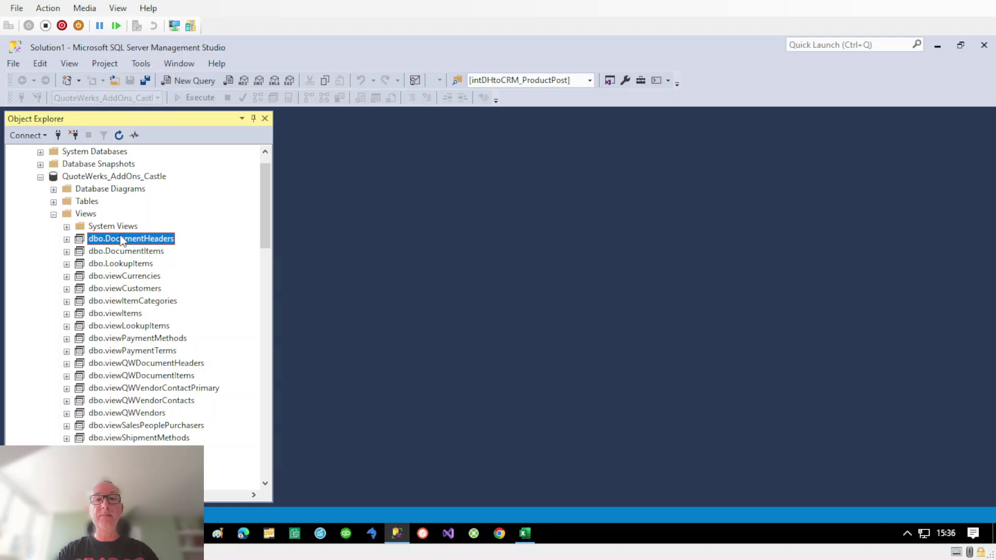
pyautogui.click(119, 264)
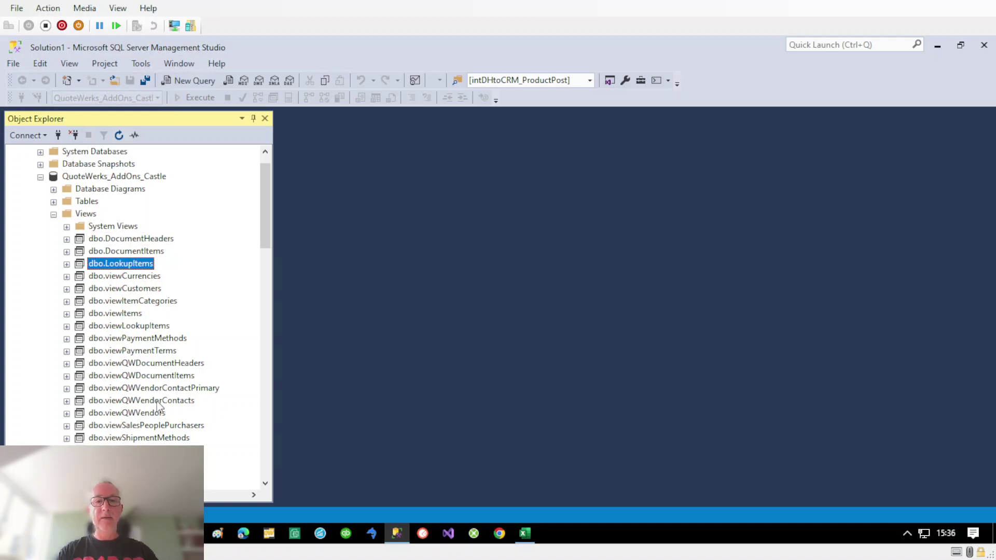
pyautogui.click(54, 215)
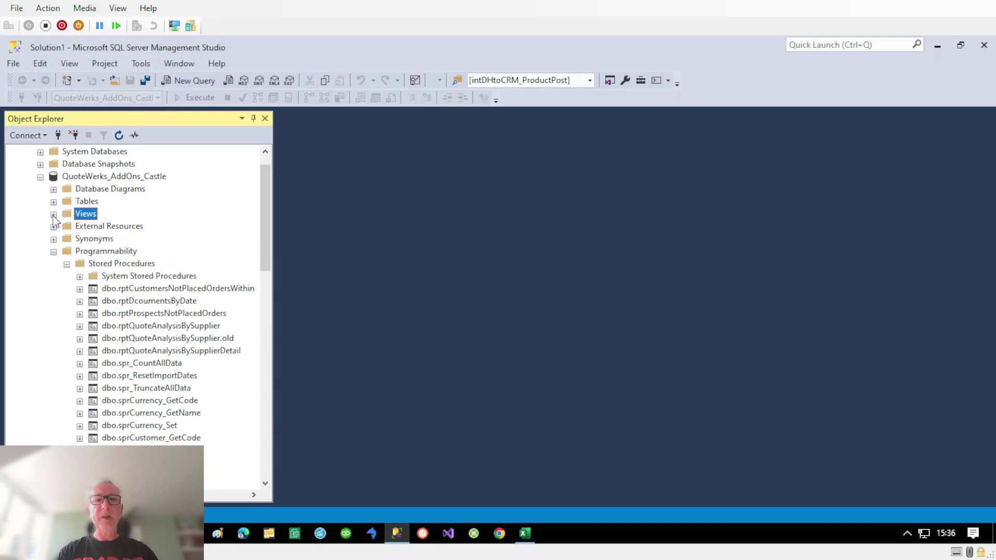
# - Open the rptCustomersNotPlacedOrdersWithin stored procedure's script and highlight its last-order subquery, followed by the complete quotes SELECT statement
pyautogui.click(165, 290)
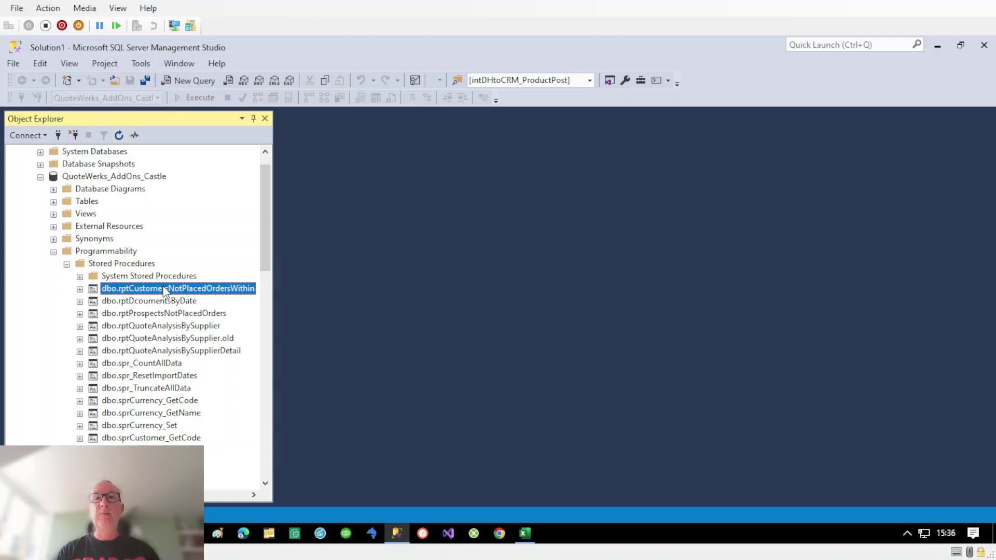
pyautogui.rightClick(165, 290)
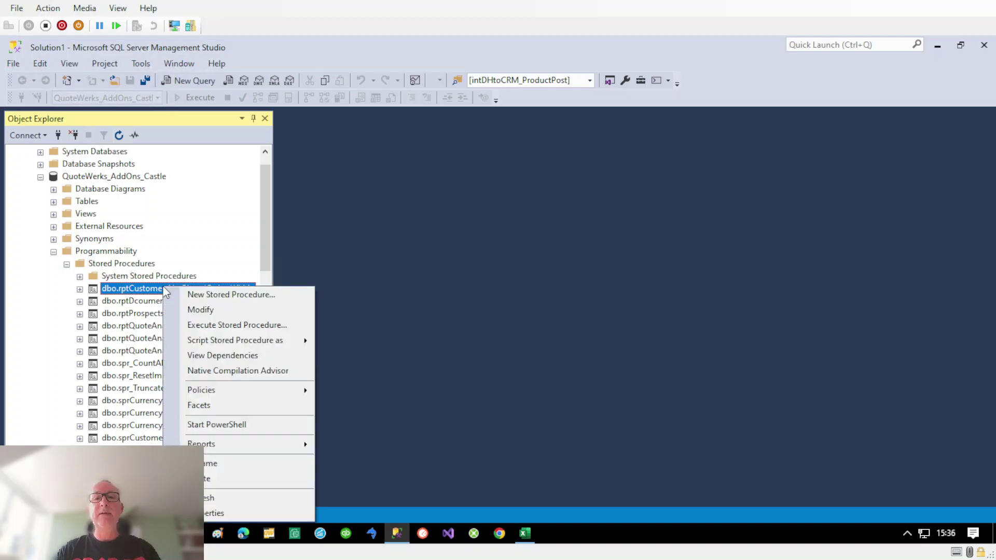
pyautogui.click(186, 309)
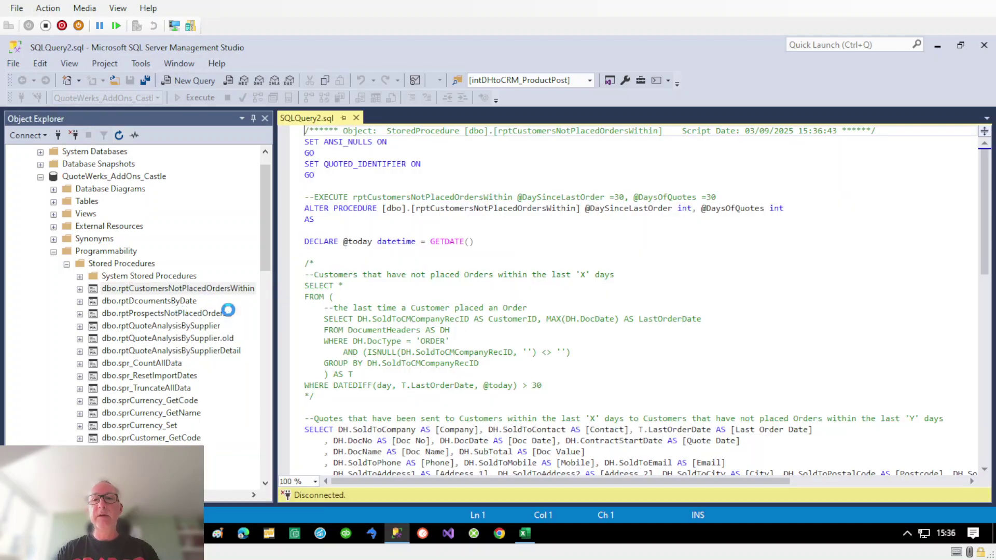
pyautogui.scroll(-2, 641, 245)
pyautogui.scroll(-3, 641, 246)
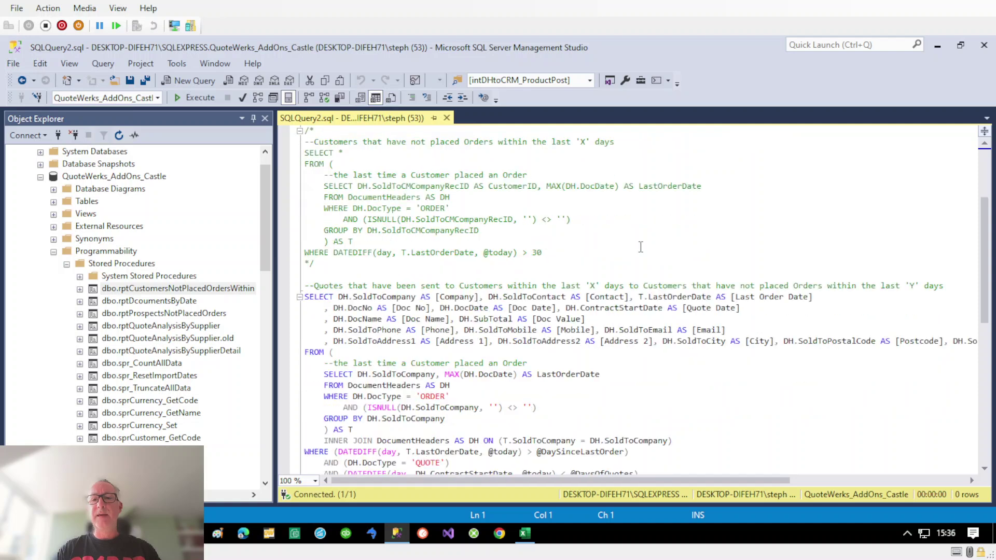
pyautogui.scroll(-1, 641, 246)
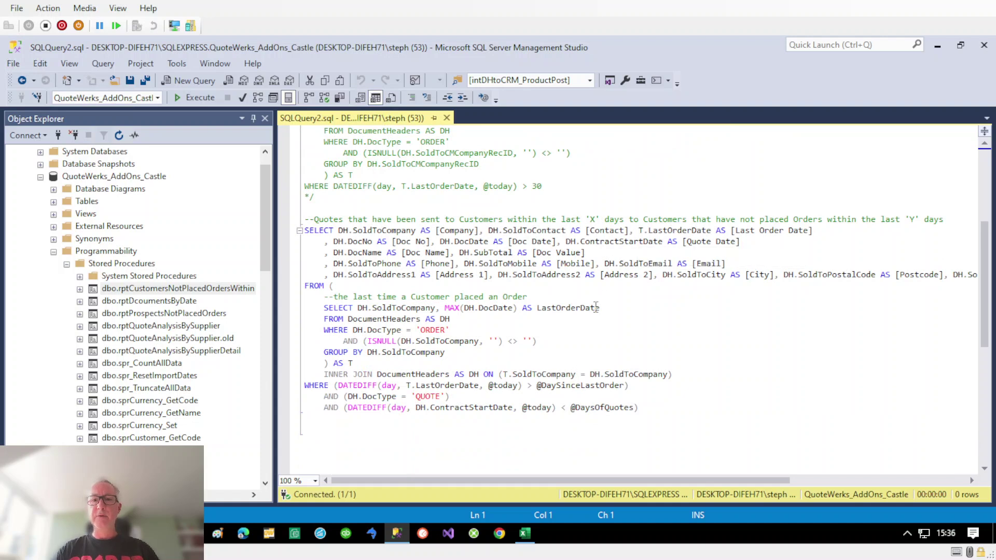
pyautogui.moveTo(475, 353); pyautogui.dragTo(262, 303)
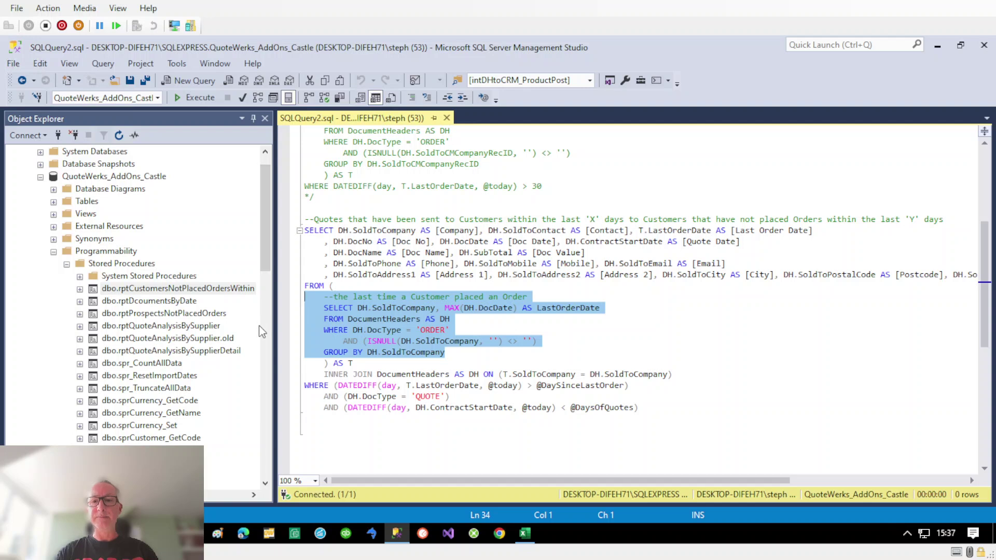
pyautogui.moveTo(654, 407); pyautogui.dragTo(296, 230)
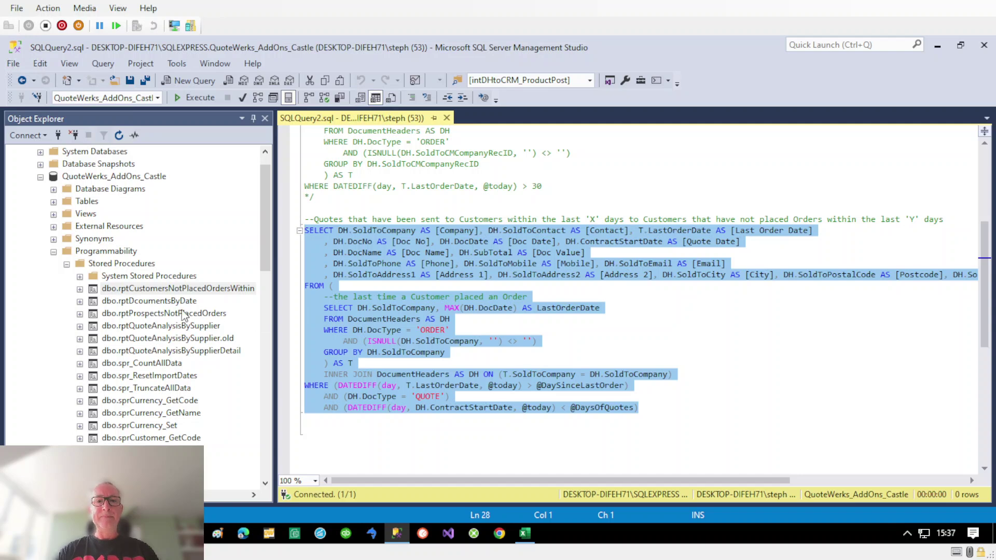
# - Open the rptProspectsNotPlacedOrders stored procedure's script and highlight the LEFT JOIN on customers who have placed an order
pyautogui.rightClick(182, 315)
pyautogui.click(188, 310)
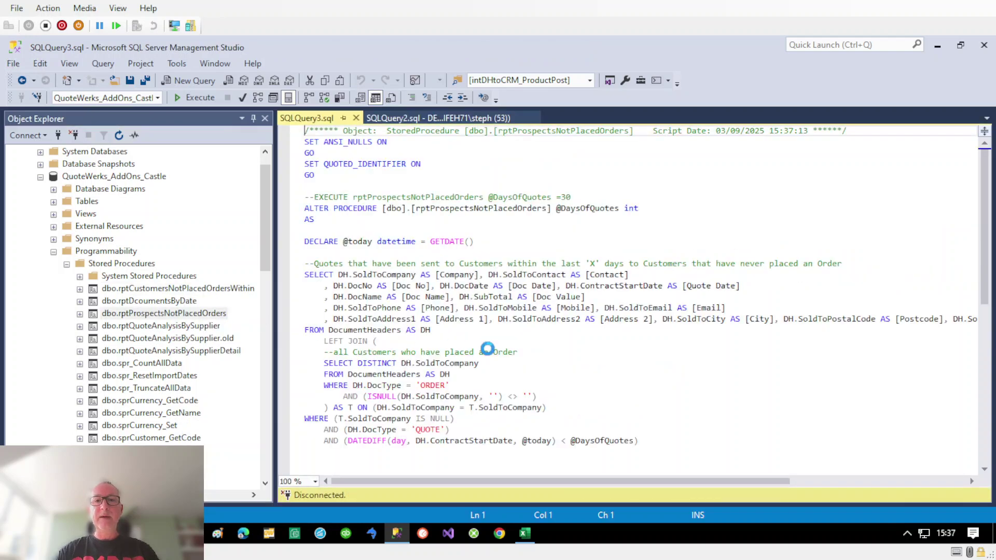
pyautogui.click(544, 412)
pyautogui.moveTo(545, 410); pyautogui.dragTo(289, 347)
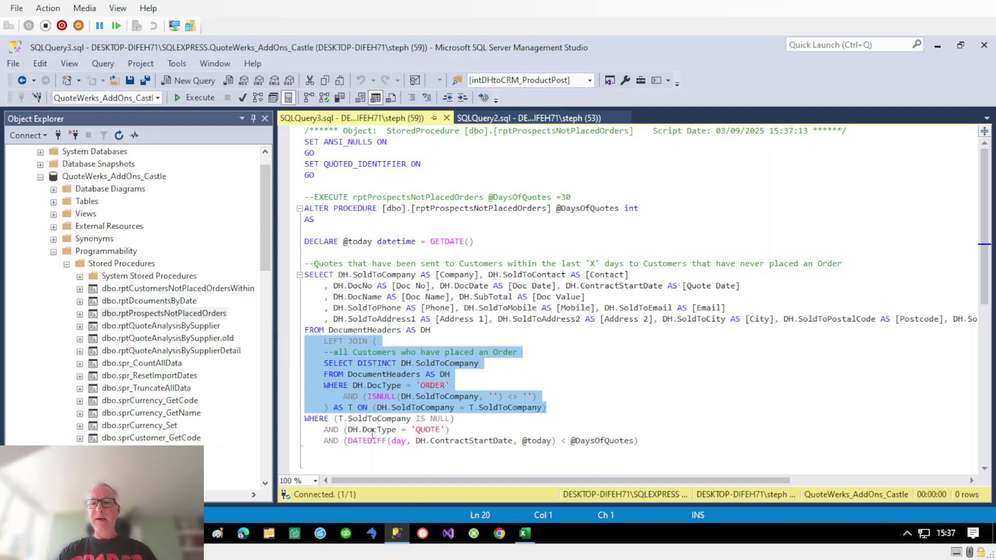
# - Switch back to the Excel workbook and highlight the stored procedure call in the Customers Not Placed Orders connection's definition
pyautogui.click(525, 533)
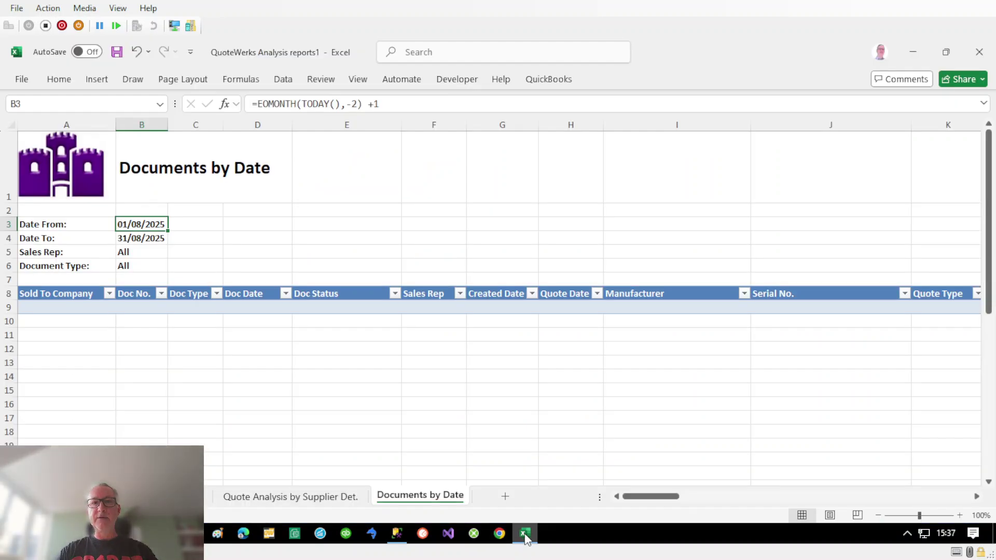
pyautogui.click(284, 79)
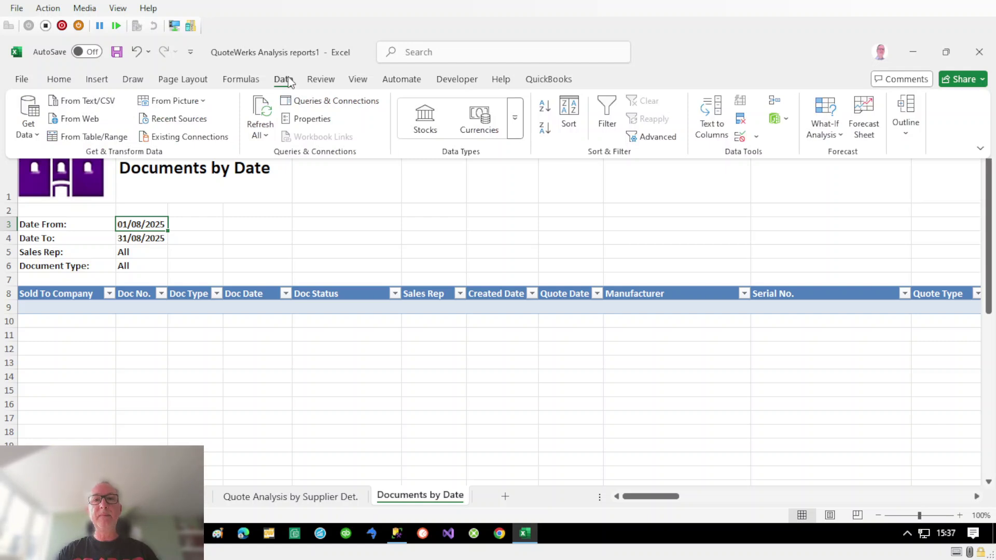
pyautogui.click(305, 101)
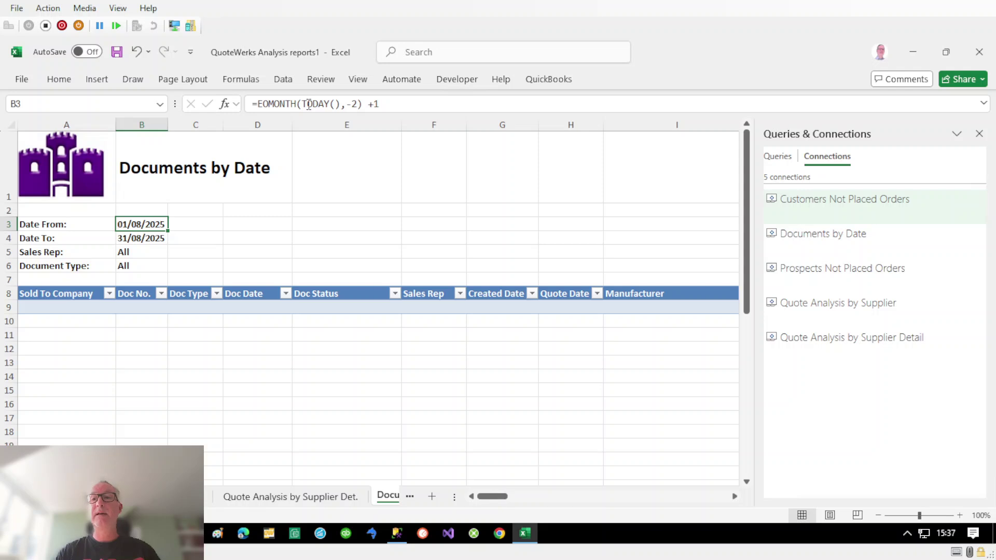
pyautogui.rightClick(858, 204)
pyautogui.click(881, 240)
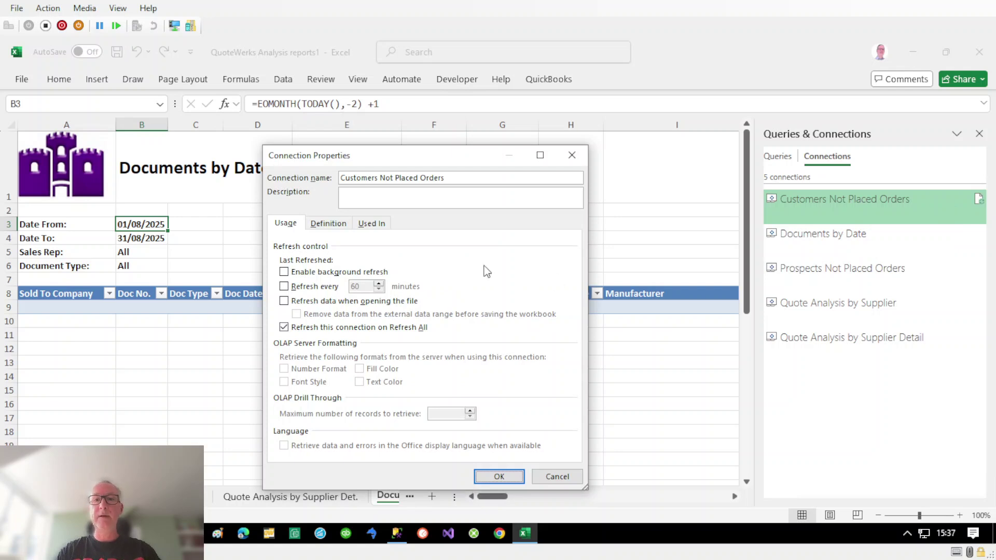
pyautogui.click(341, 224)
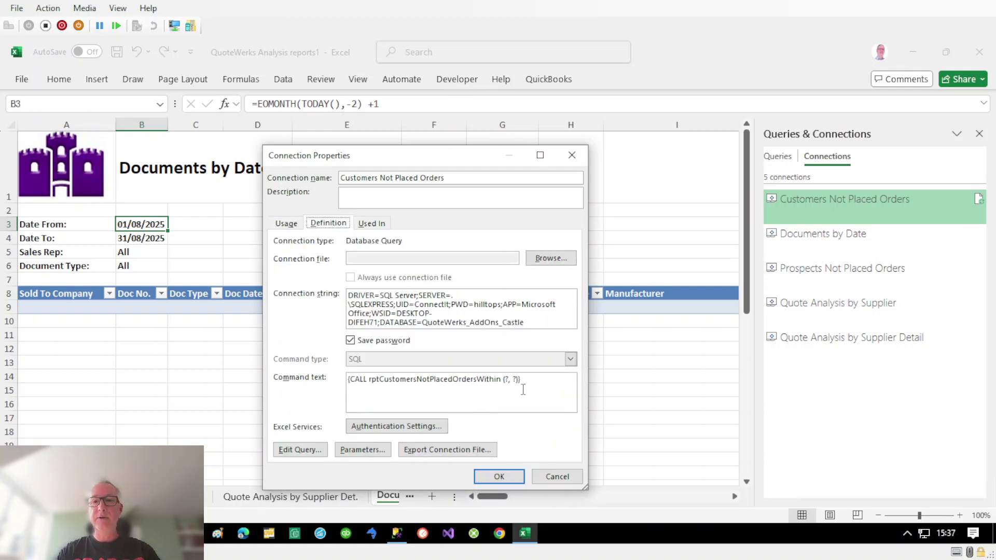
pyautogui.moveTo(545, 382); pyautogui.dragTo(278, 370)
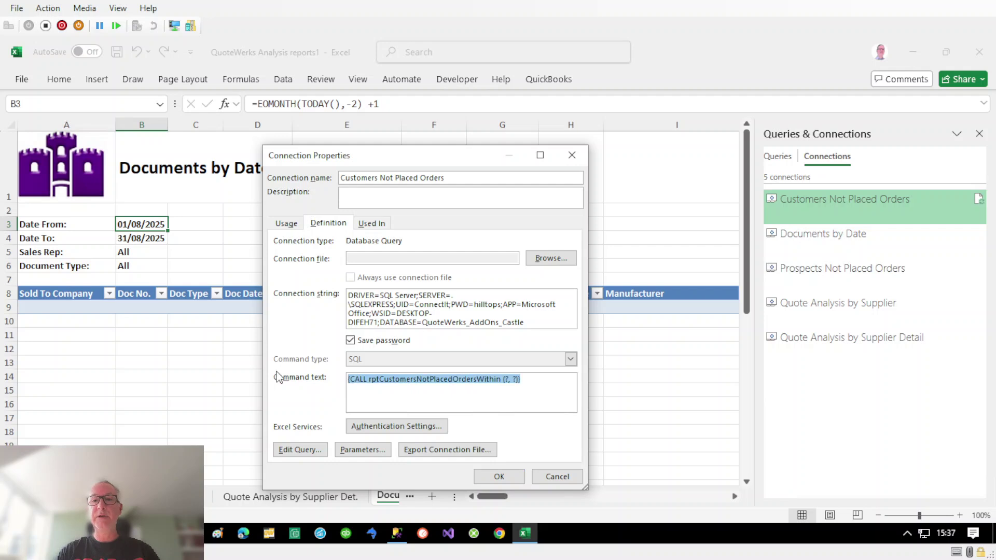